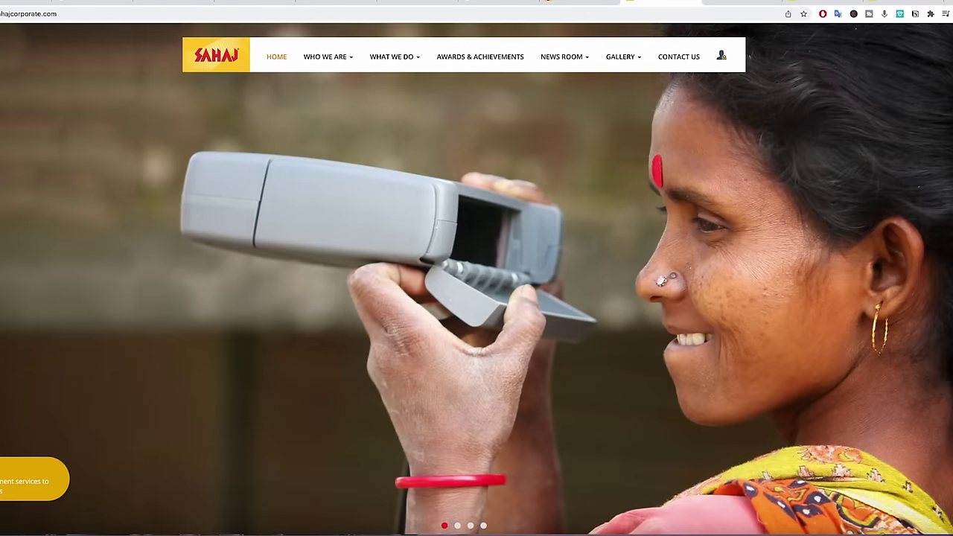
# Step: Scroll down past Our Services, advancing the carousel to the next service
pyautogui.scroll(-5, 476, 268)
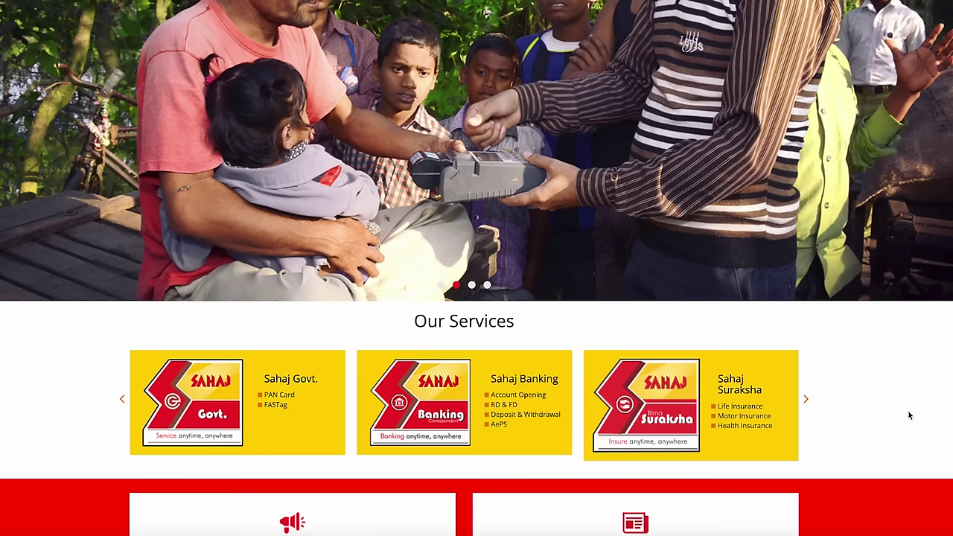
pyautogui.scroll(-1, 893, 413)
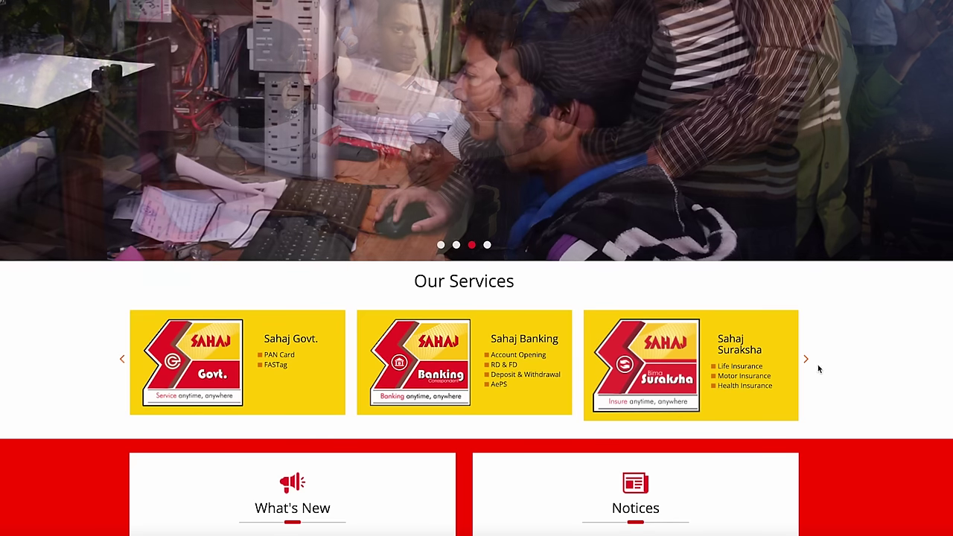
pyautogui.click(808, 362)
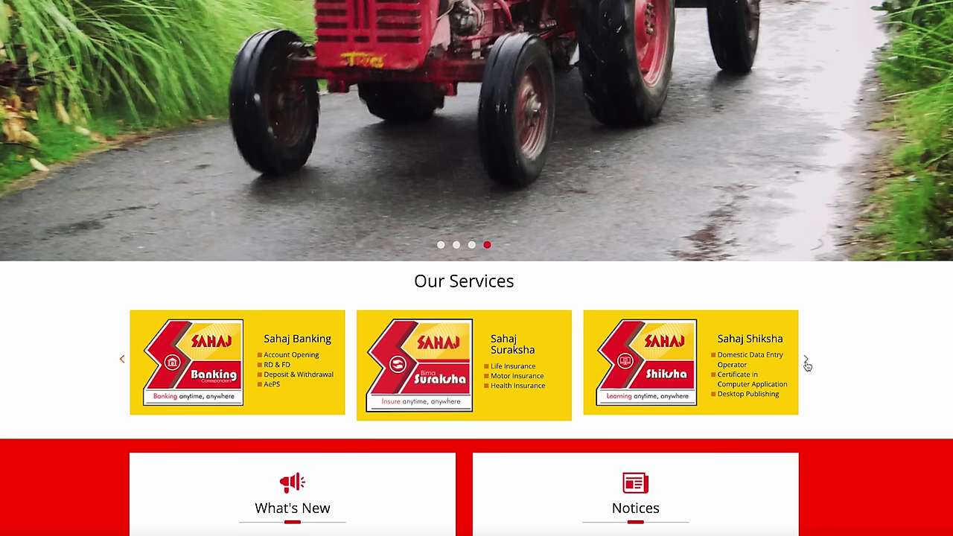
pyautogui.scroll(-1, 825, 365)
pyautogui.scroll(-3, 826, 365)
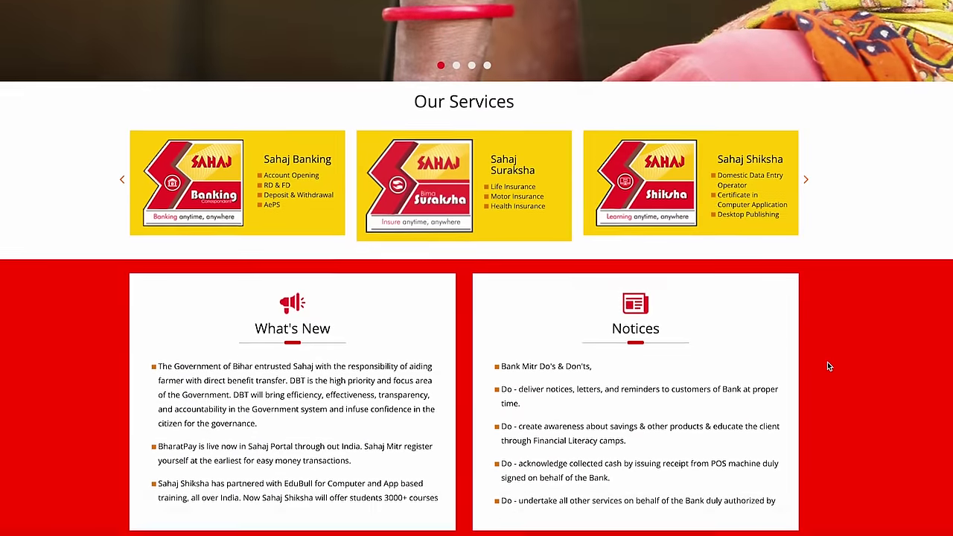
pyautogui.scroll(-3, 827, 362)
# Step: Settle on the Become a Sahaj Mitr | Param Mitr band and highlight its heading
pyautogui.scroll(2, 861, 344)
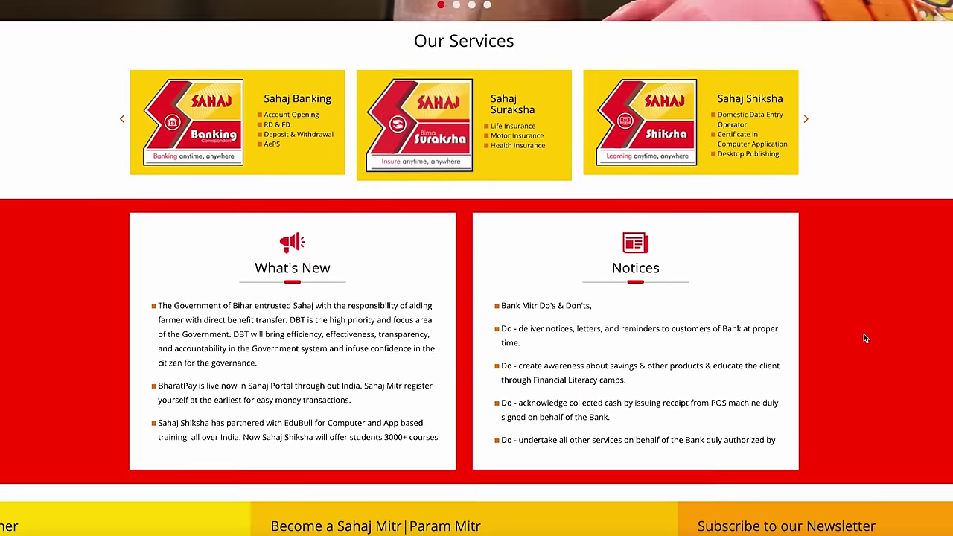
pyautogui.scroll(12, 863, 338)
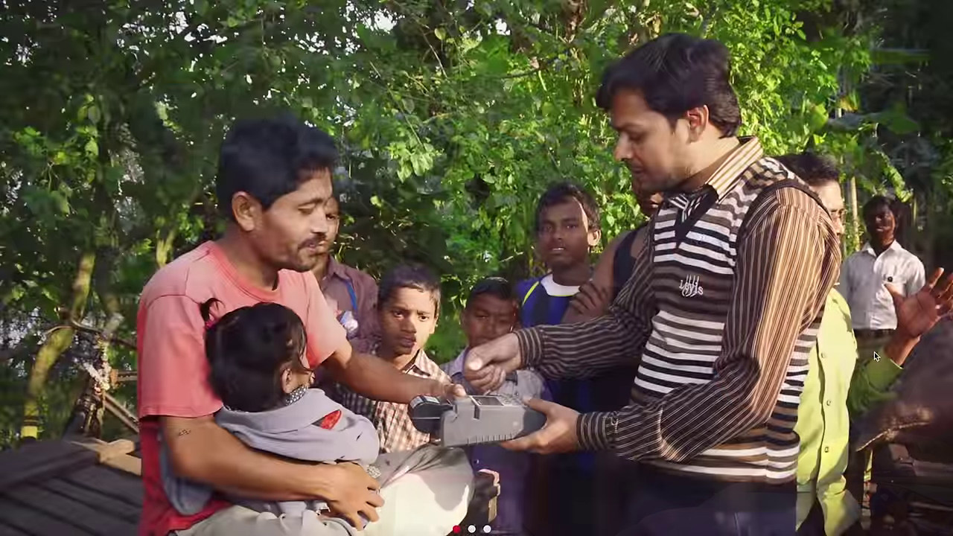
pyautogui.scroll(-10, 874, 354)
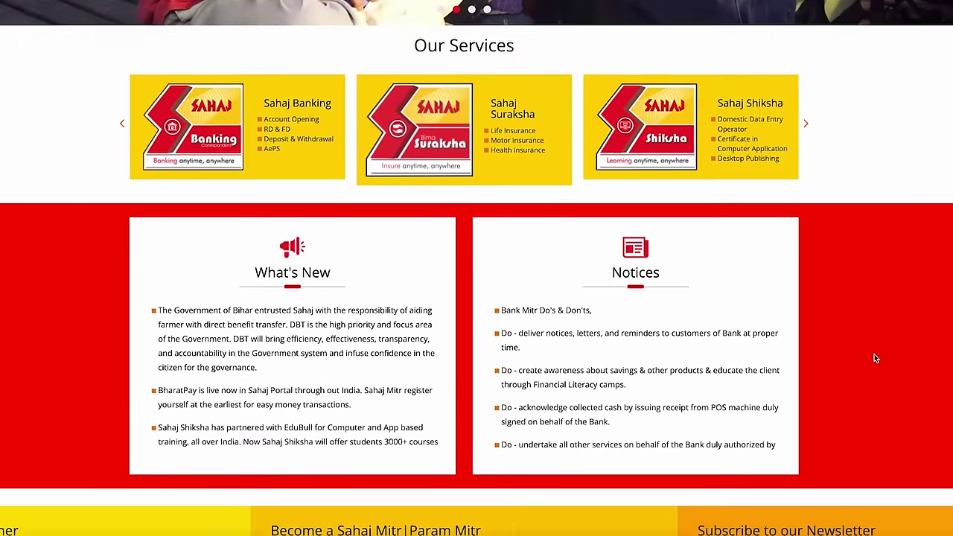
pyautogui.scroll(-2, 874, 358)
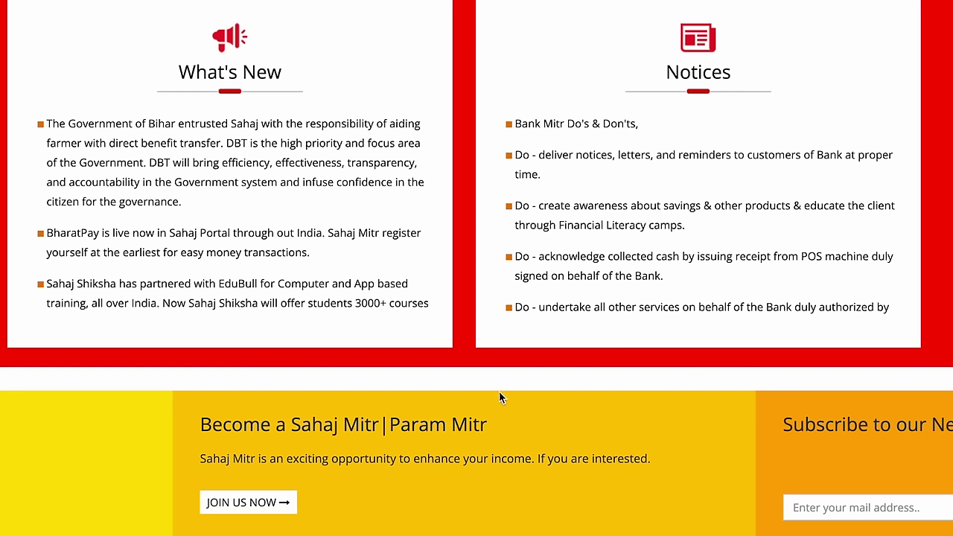
pyautogui.moveTo(201, 424); pyautogui.dragTo(380, 425)
pyautogui.click(481, 445)
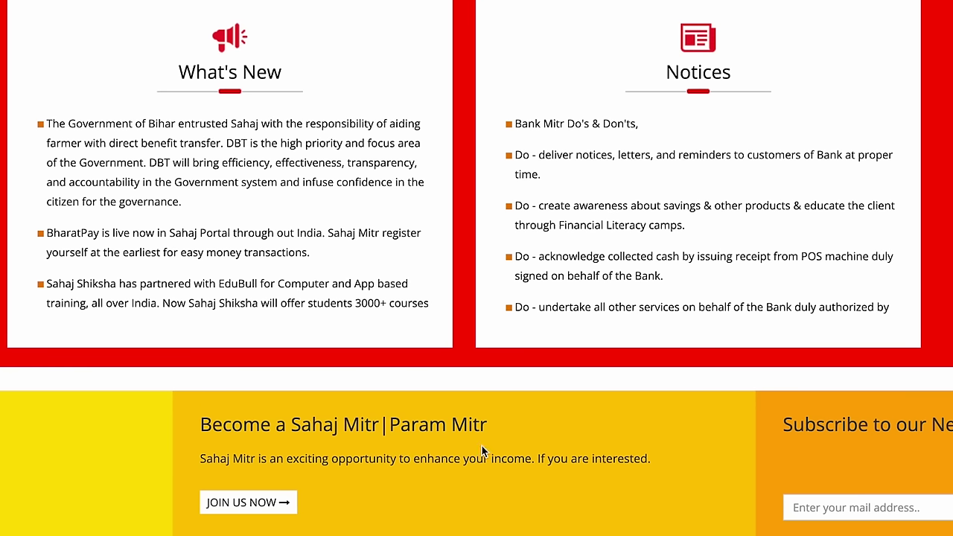
# Step: Open the Be a Sahaj Mitr sign-up form, then return to the Sahaj retail portal home
pyautogui.click(260, 508)
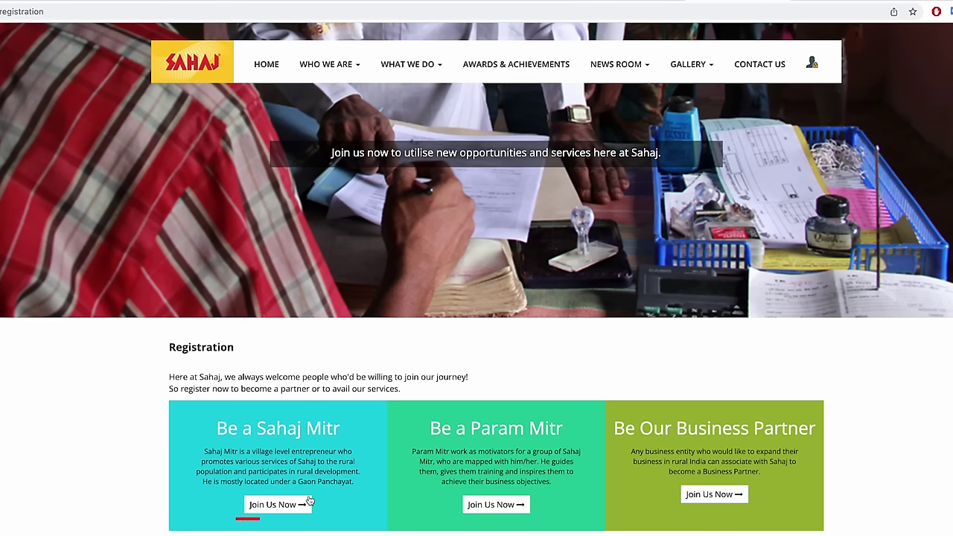
pyautogui.click(305, 505)
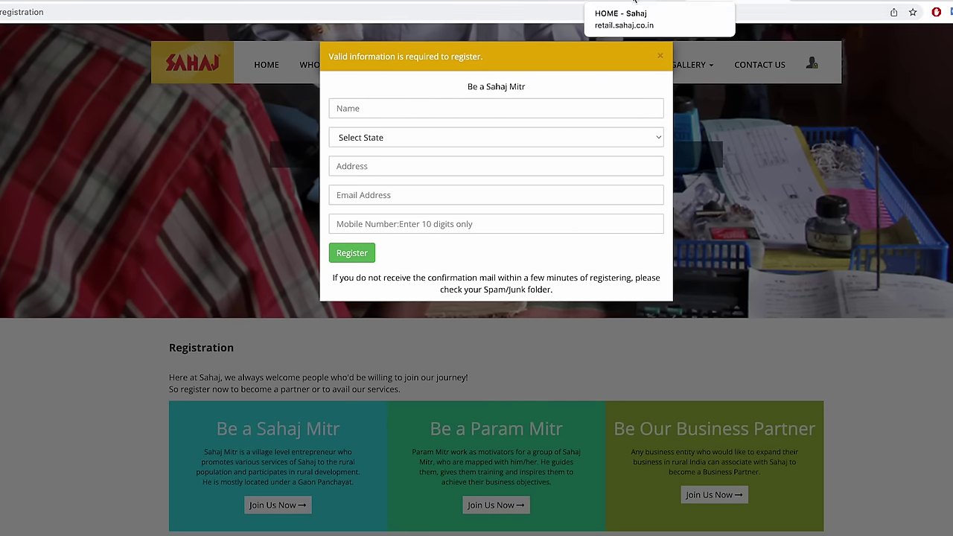
pyautogui.click(634, 0)
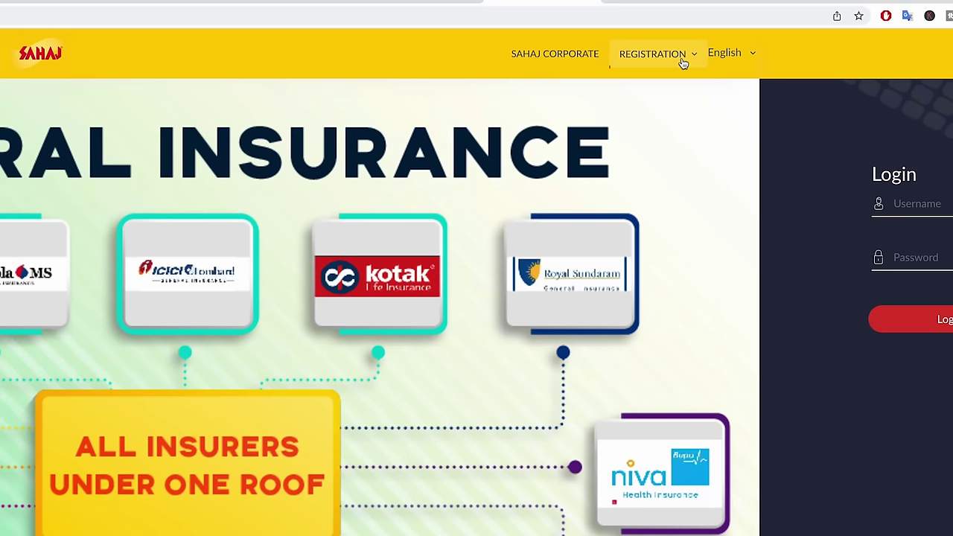
# Step: Start a New Registration from the REGISTRATION menu
pyautogui.click(682, 62)
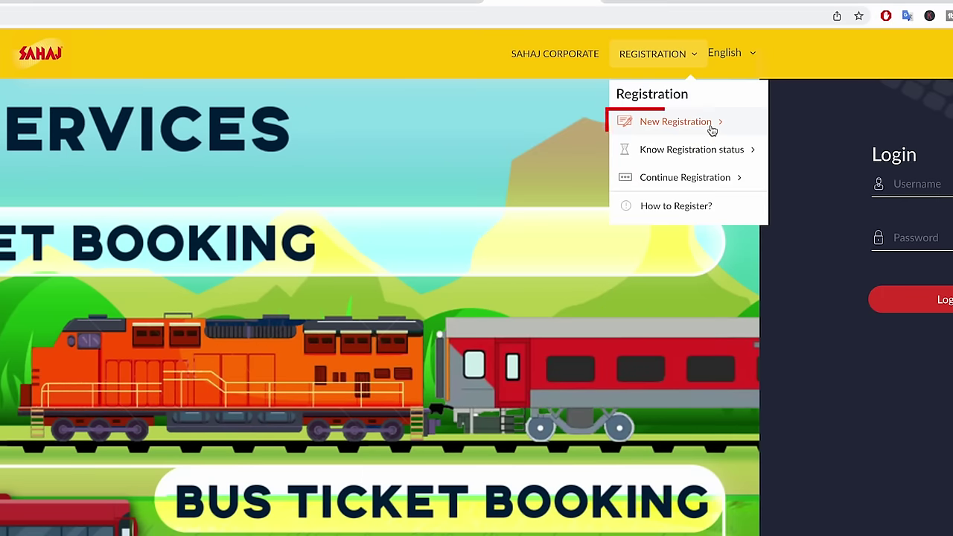
pyautogui.click(711, 128)
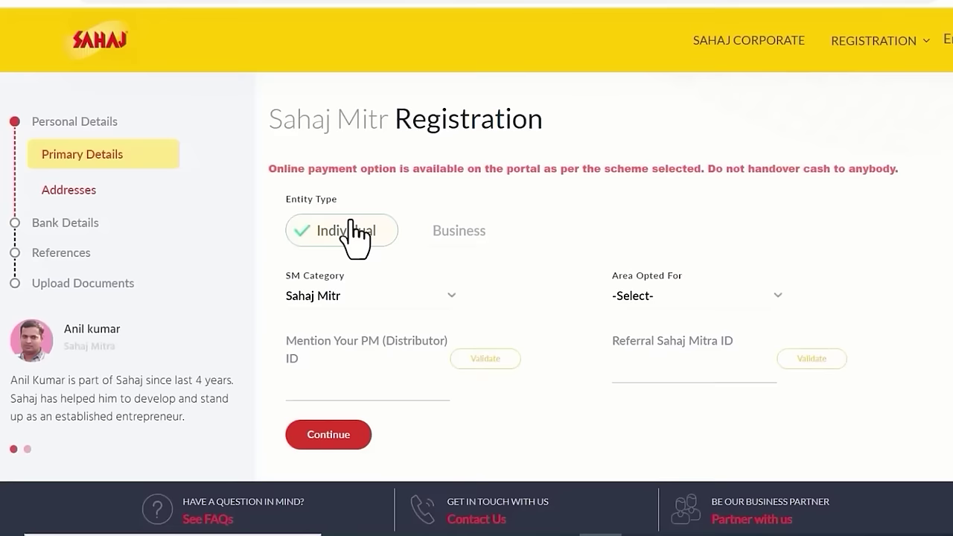
# Step: Set SM Category to Sahaj Mitr and Area Opted For to Rural
pyautogui.click(401, 297)
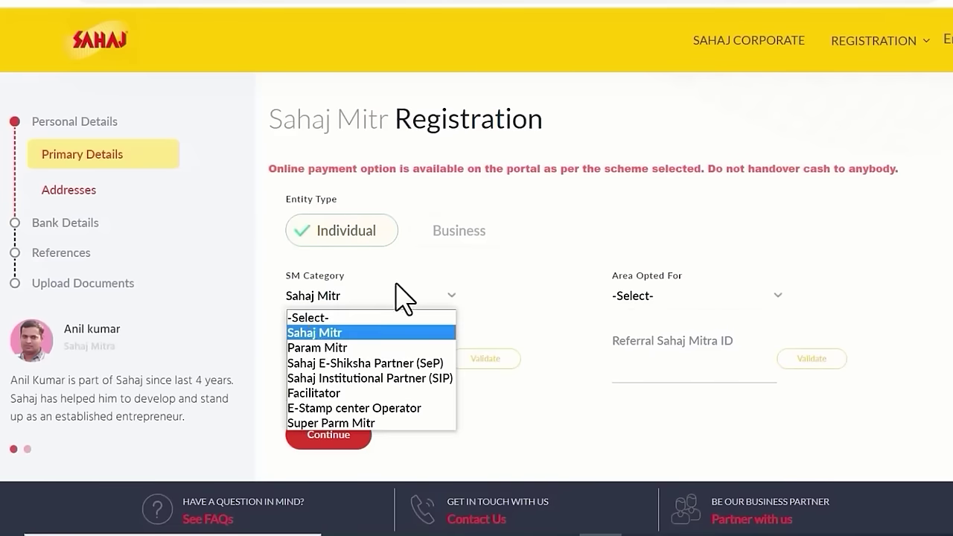
pyautogui.click(317, 333)
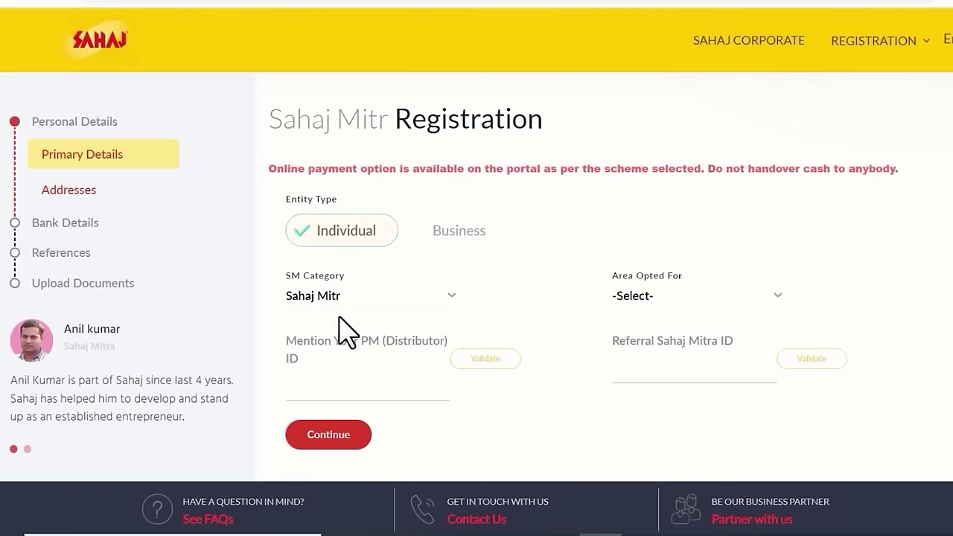
pyautogui.click(621, 296)
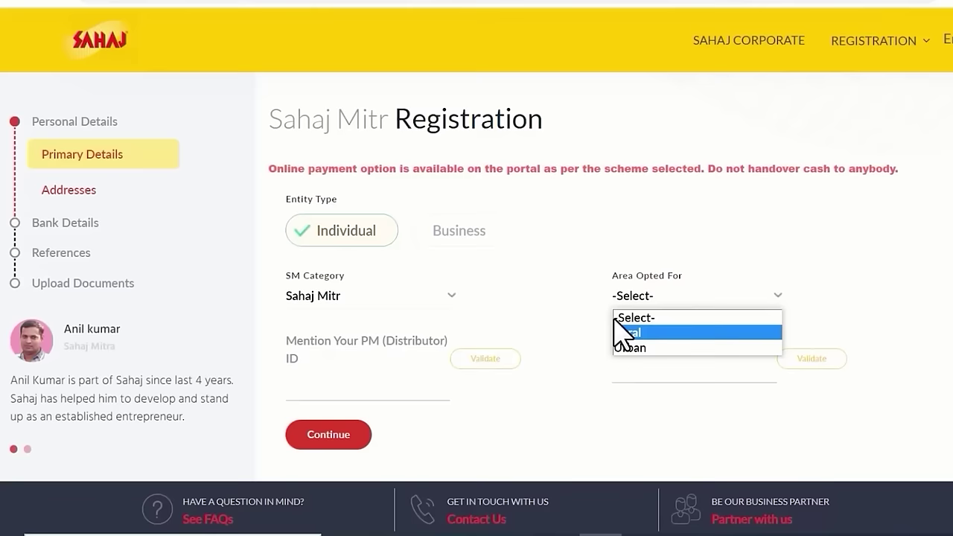
pyautogui.click(625, 332)
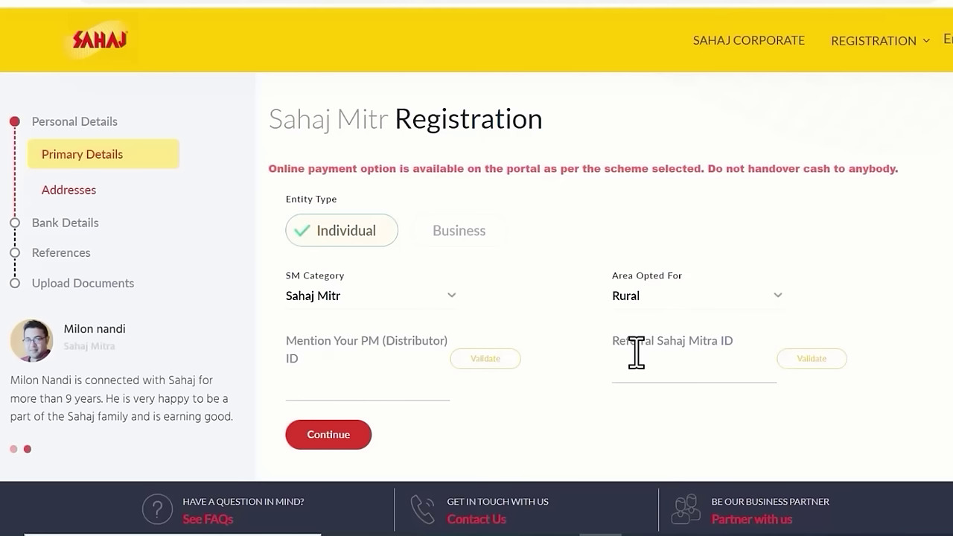
pyautogui.click(322, 438)
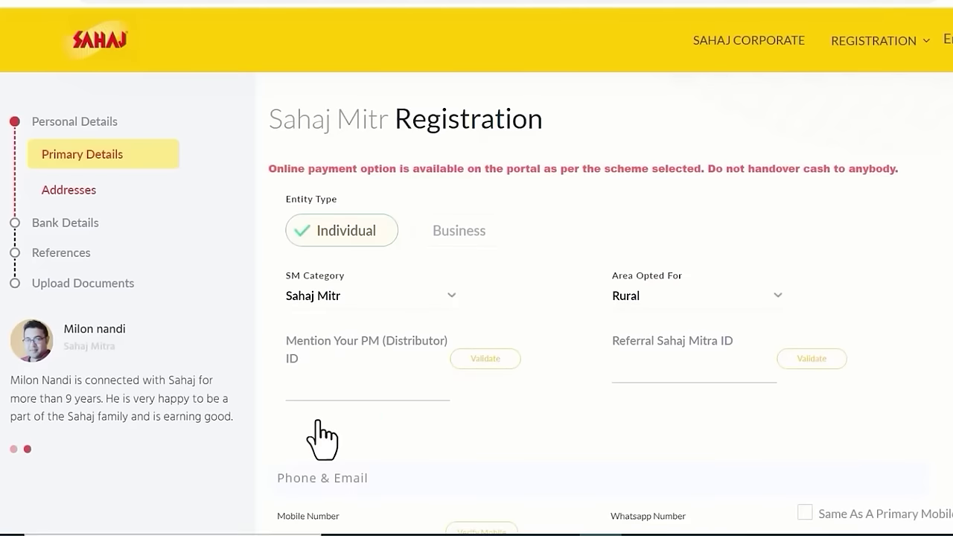
# Step: Enter the mobile number and verify it with the 6-digit OTP
pyautogui.scroll(-2, 434, 383)
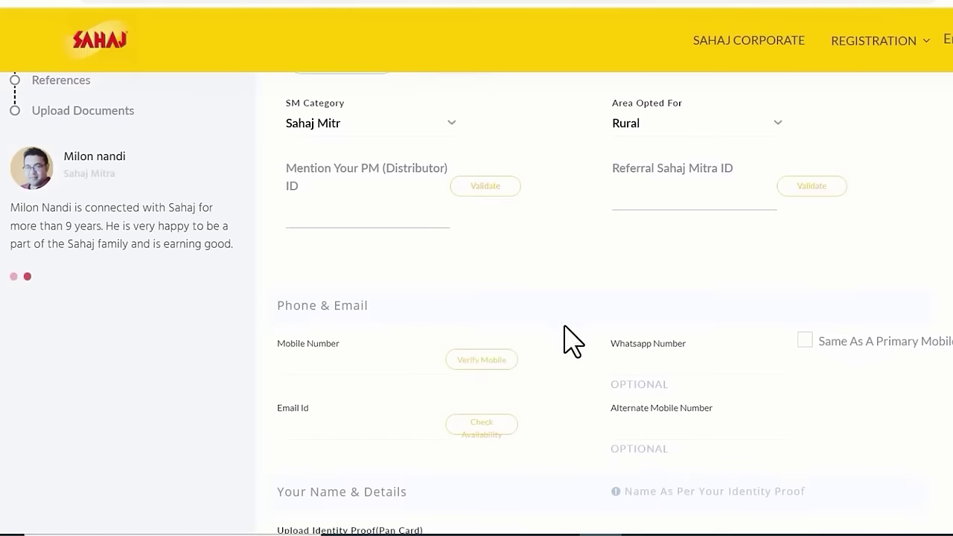
pyautogui.scroll(-2, 447, 268)
pyautogui.write('98765432')
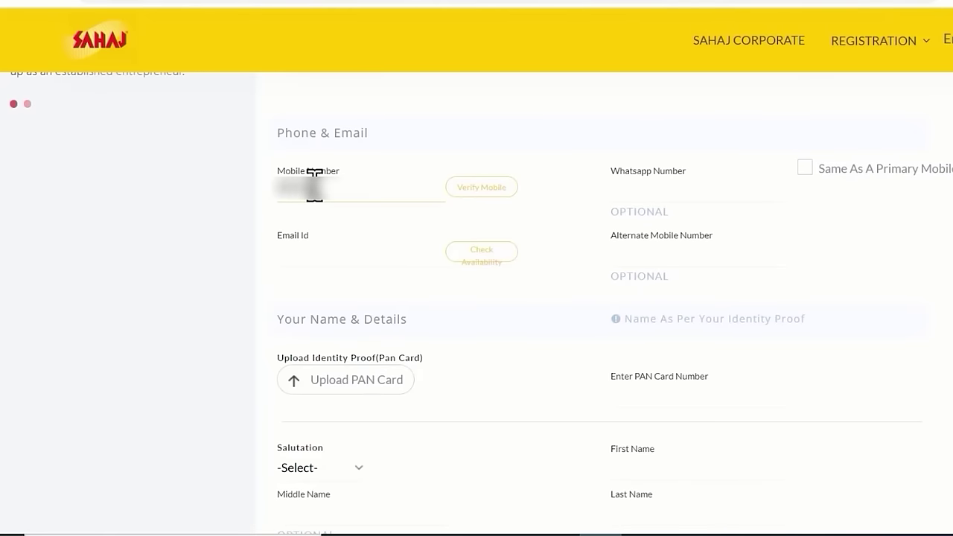
pyautogui.write('10')
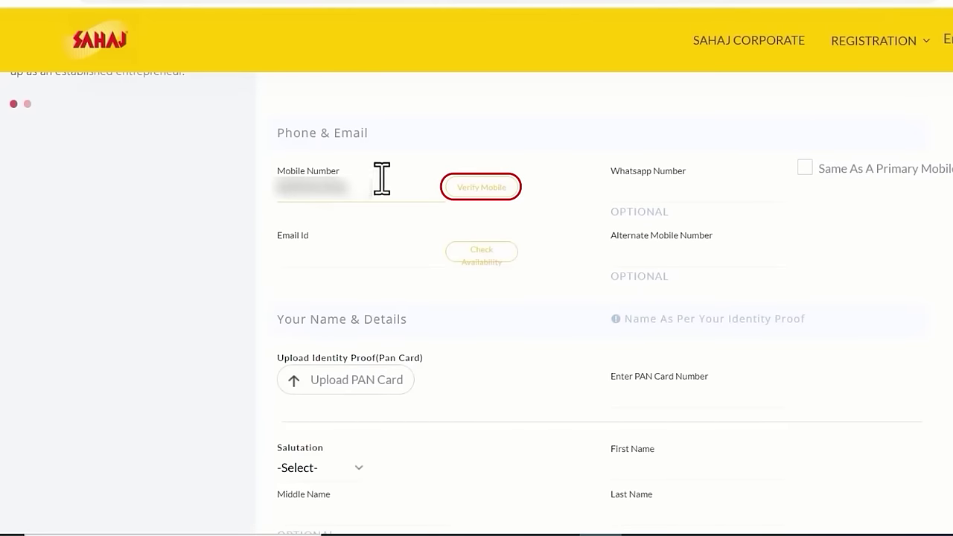
pyautogui.click(471, 190)
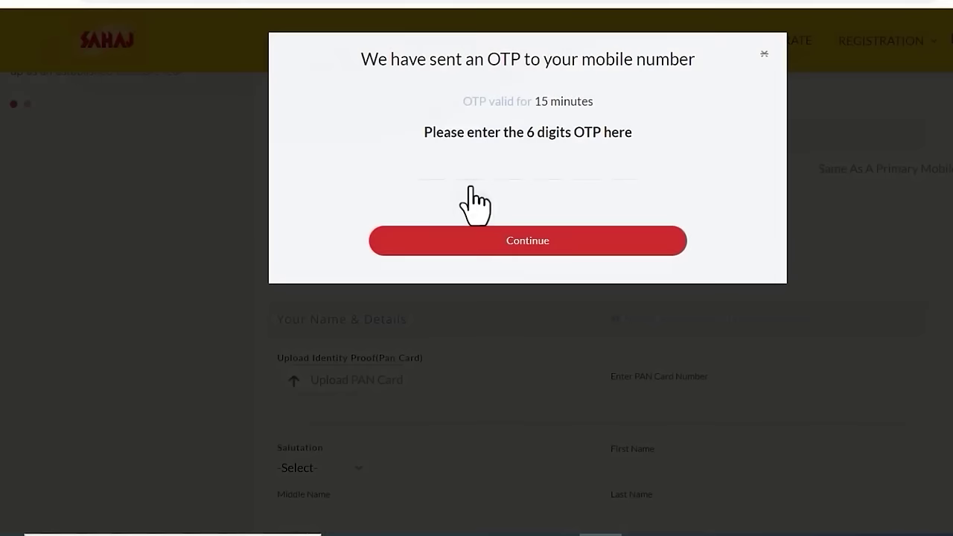
pyautogui.click(445, 179)
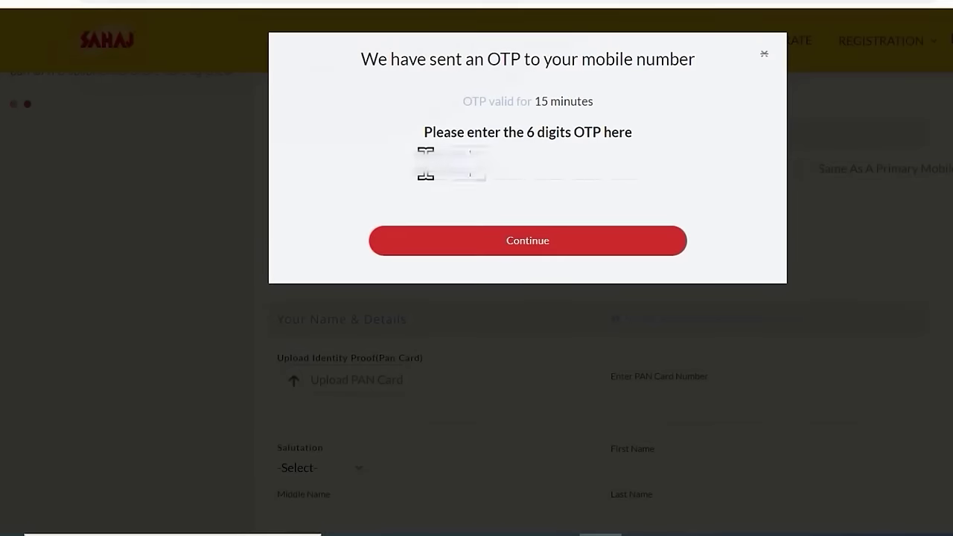
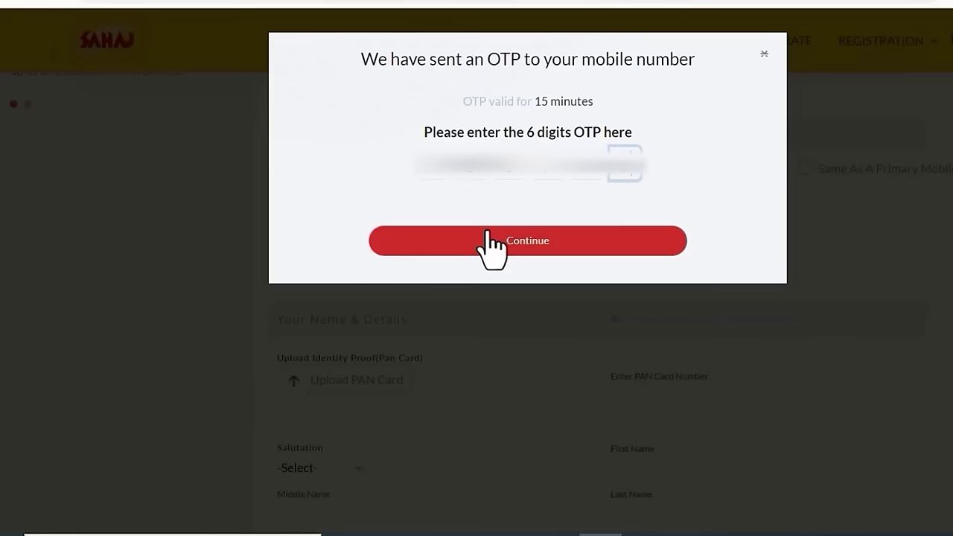
pyautogui.click(524, 237)
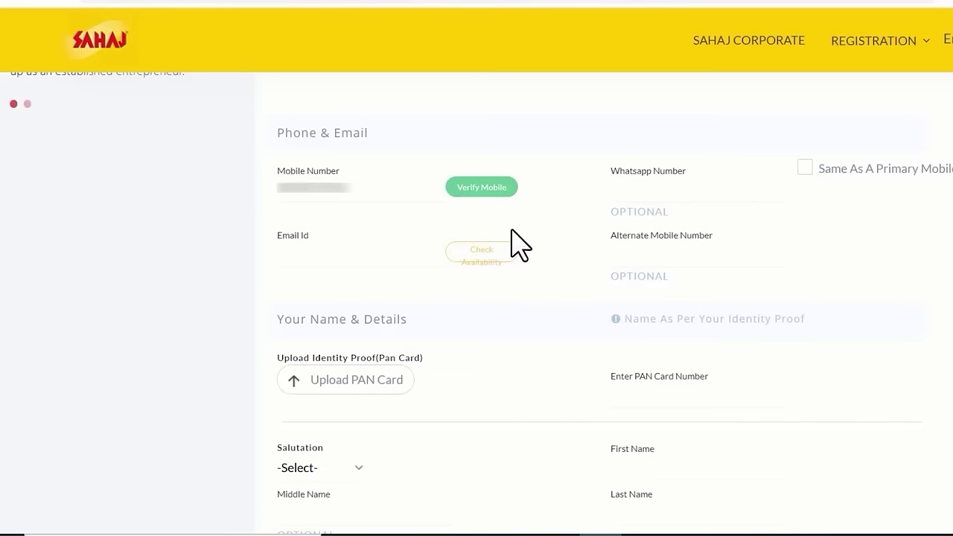
# Step: Enter the WhatsApp number, leaving the same-as-mobile option unticked
pyautogui.click(641, 187)
pyautogui.write('9876543210')
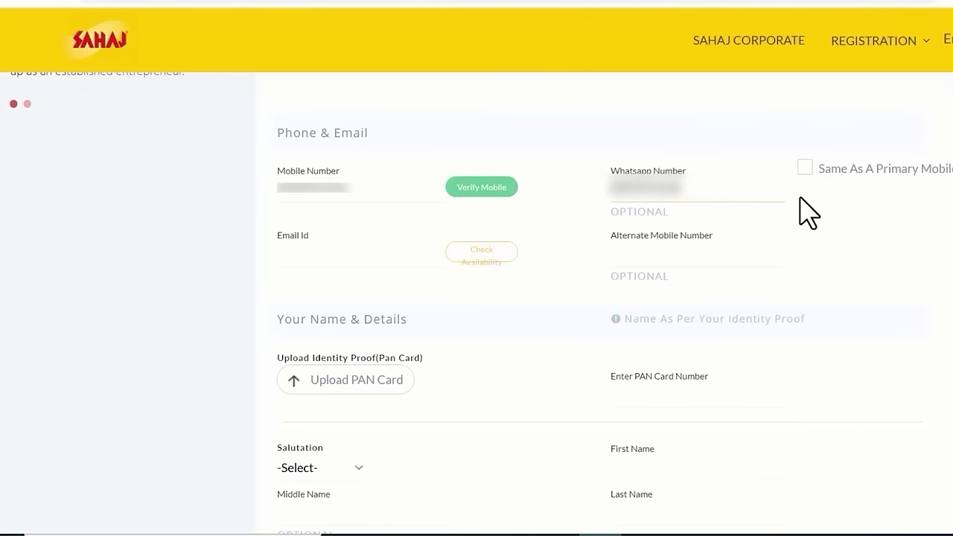
pyautogui.click(787, 171)
pyautogui.click(788, 172)
# Step: Fill in the email ID, check its availability, and move to the alternate mobile field
pyautogui.click(341, 254)
pyautogui.write('abcd@gmail.com')
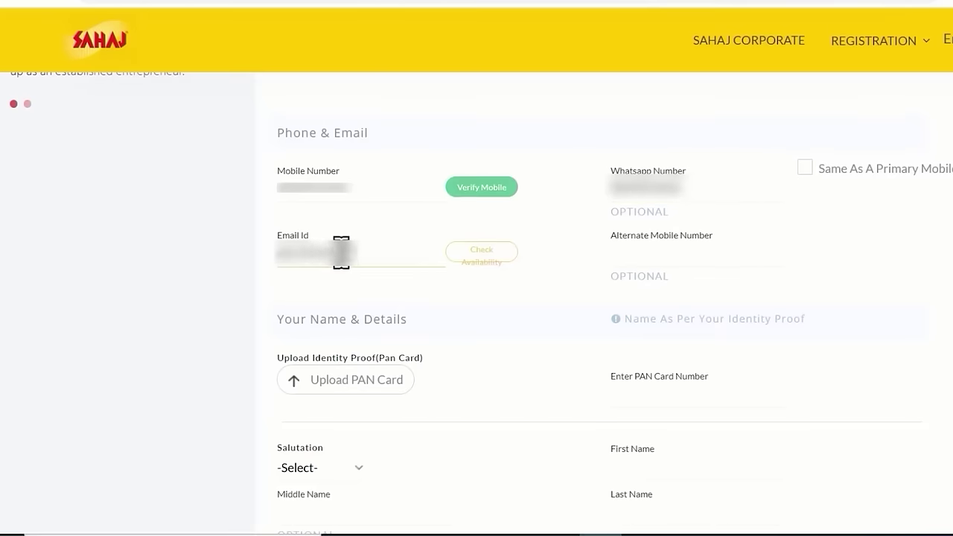
pyautogui.write('@gmail.com')
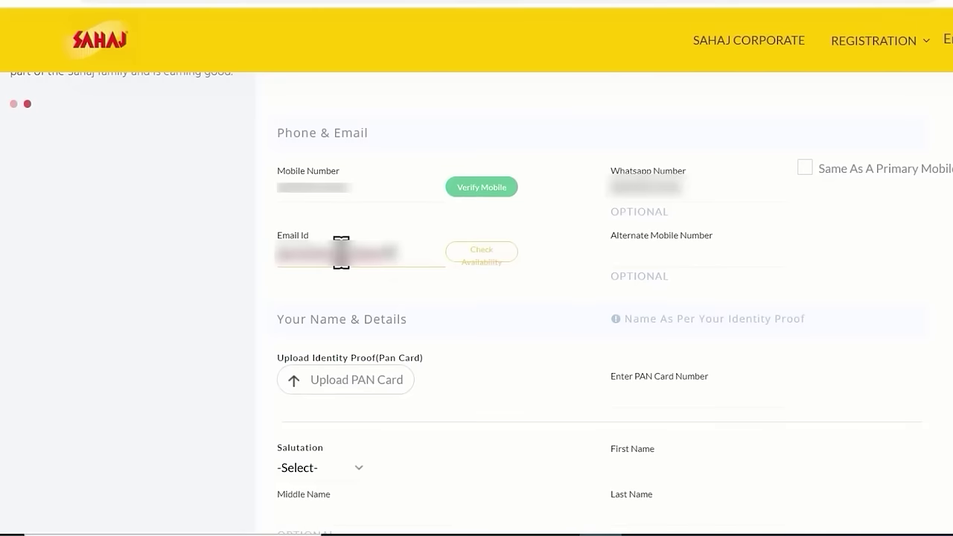
pyautogui.click(476, 257)
pyautogui.scroll(-1, 477, 265)
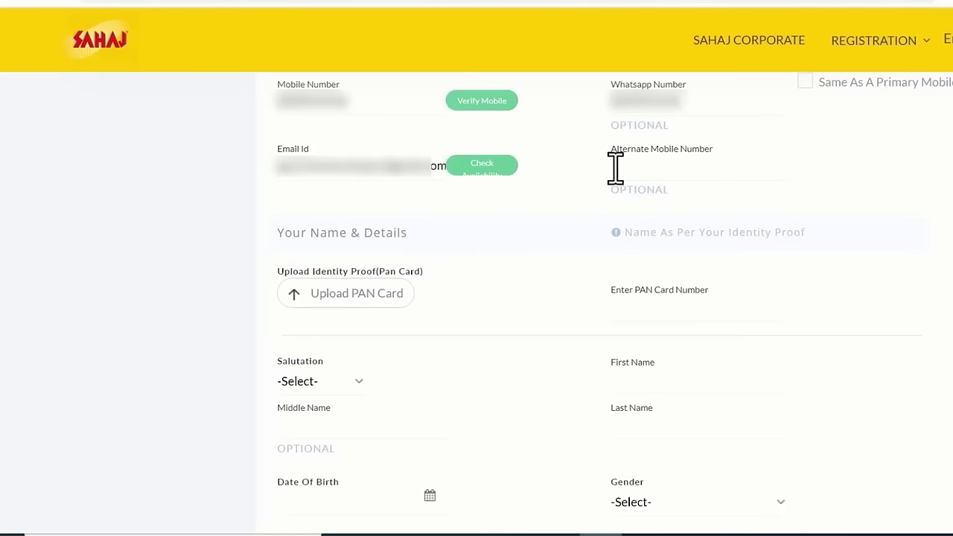
pyautogui.click(692, 166)
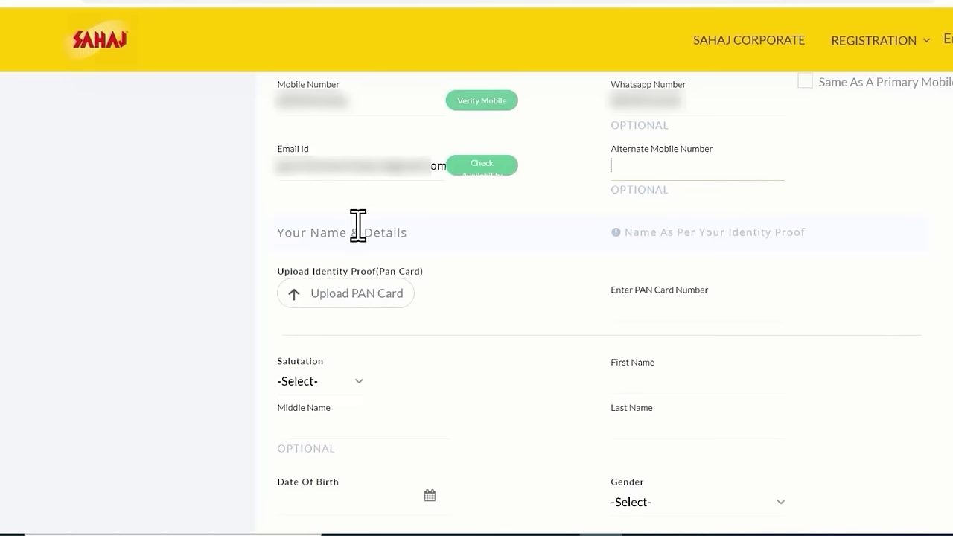
# Step: Select the PAN card PDF from Downloads in the Upload PAN Card window
pyautogui.click(359, 291)
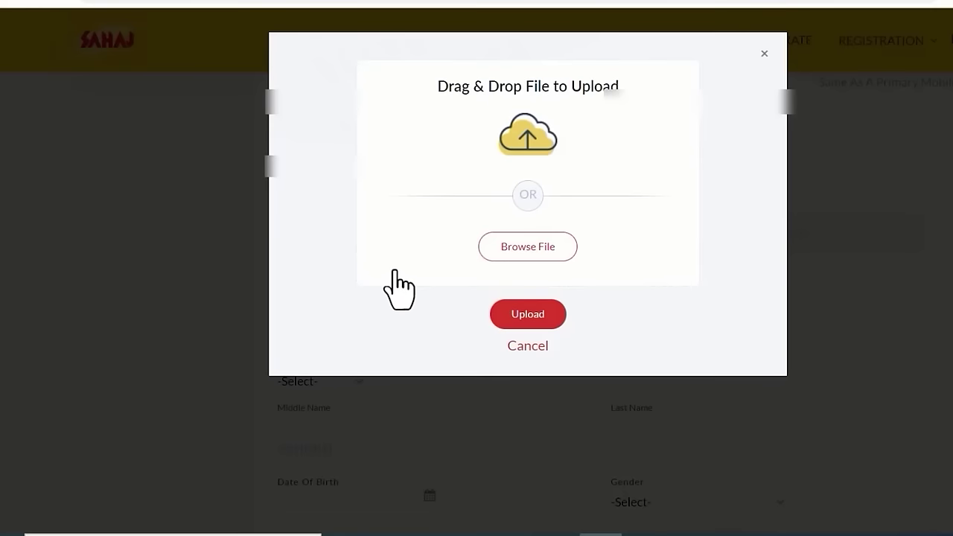
pyautogui.click(499, 246)
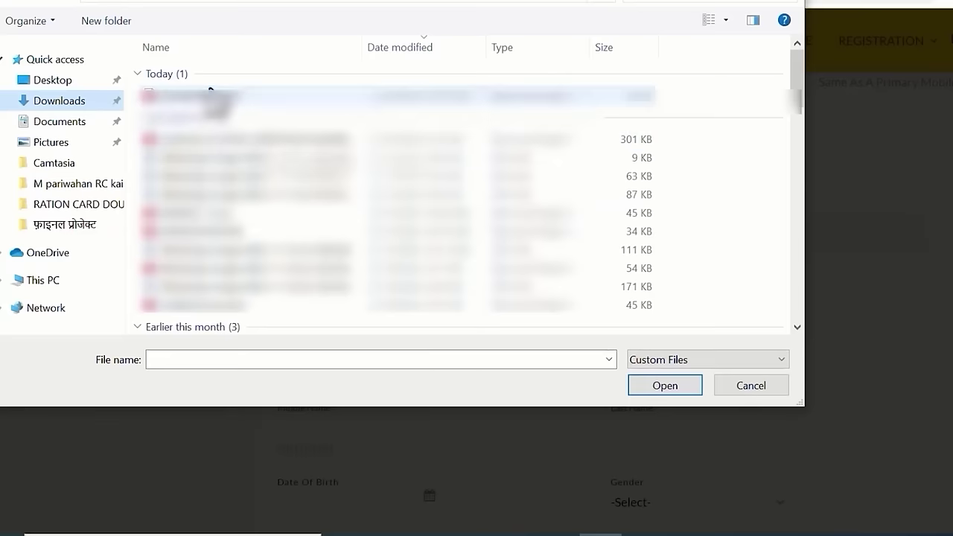
pyautogui.click(201, 96)
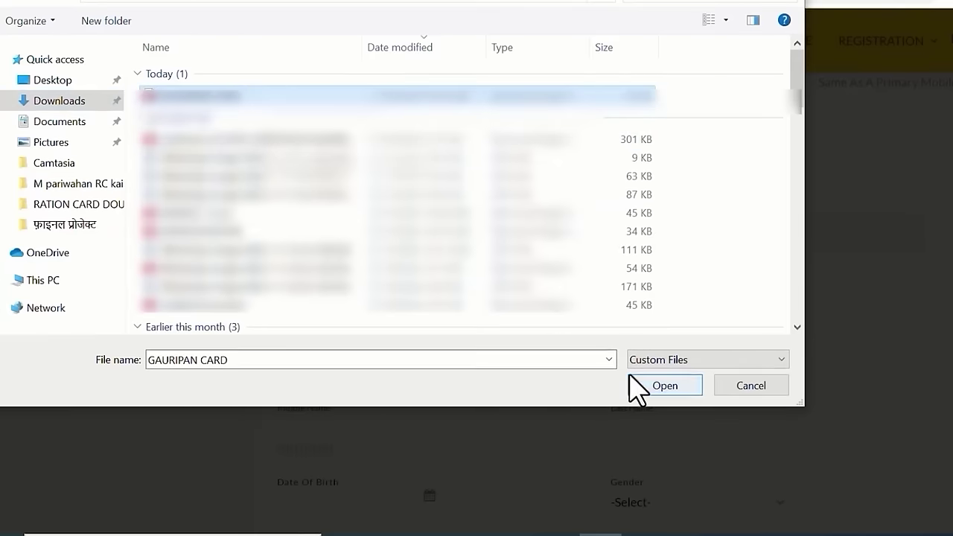
pyautogui.click(633, 387)
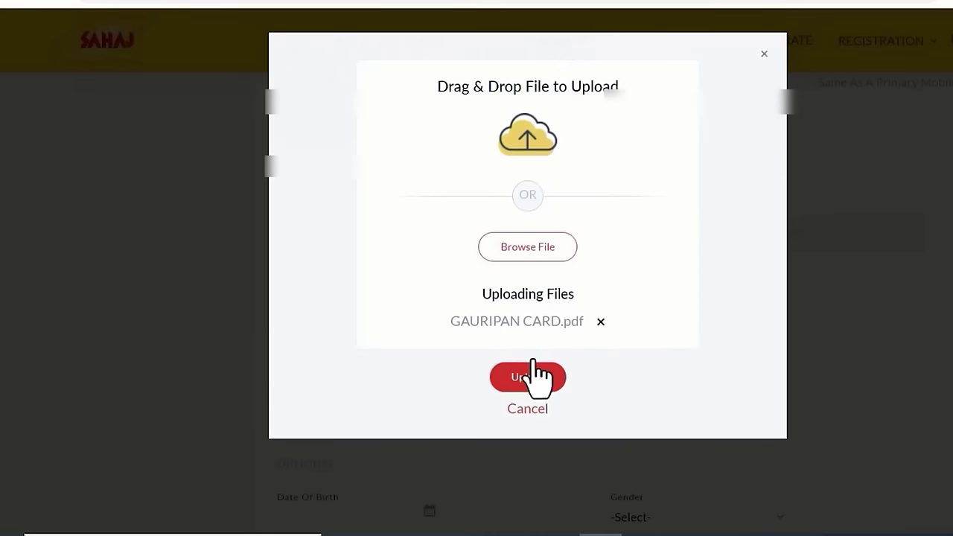
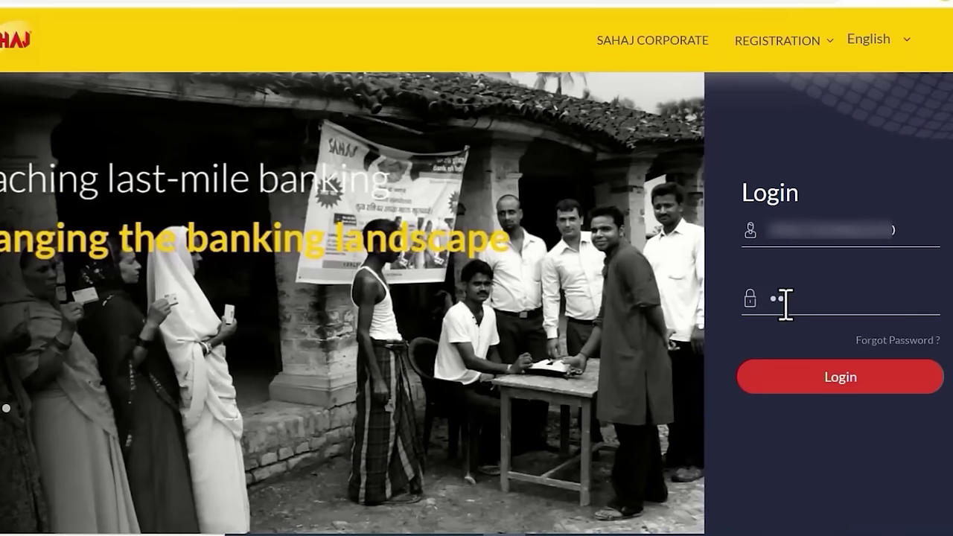
# Step: Log in to the Sahaj portal with the account password and browse the dashboard sidebar
pyautogui.write('aaaaaaaaaaaaa')
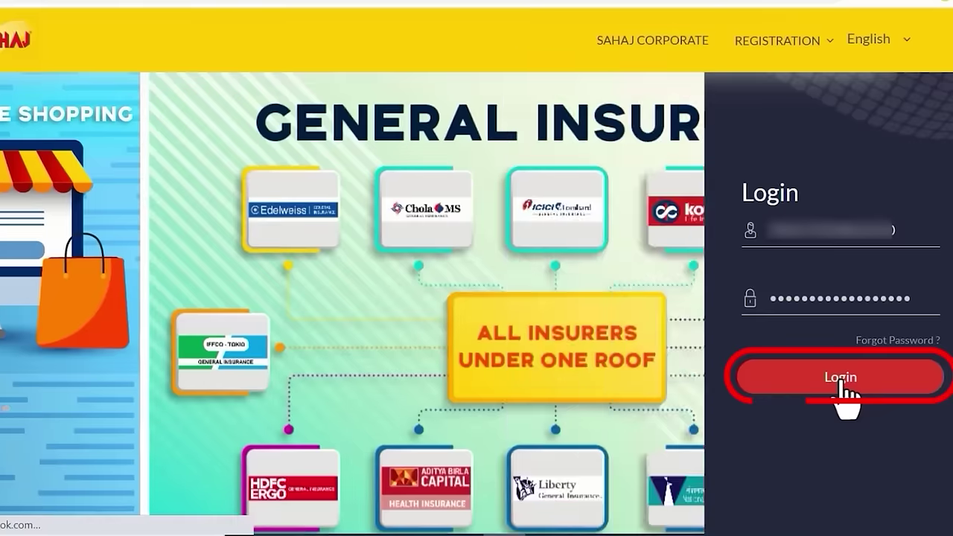
pyautogui.click(843, 382)
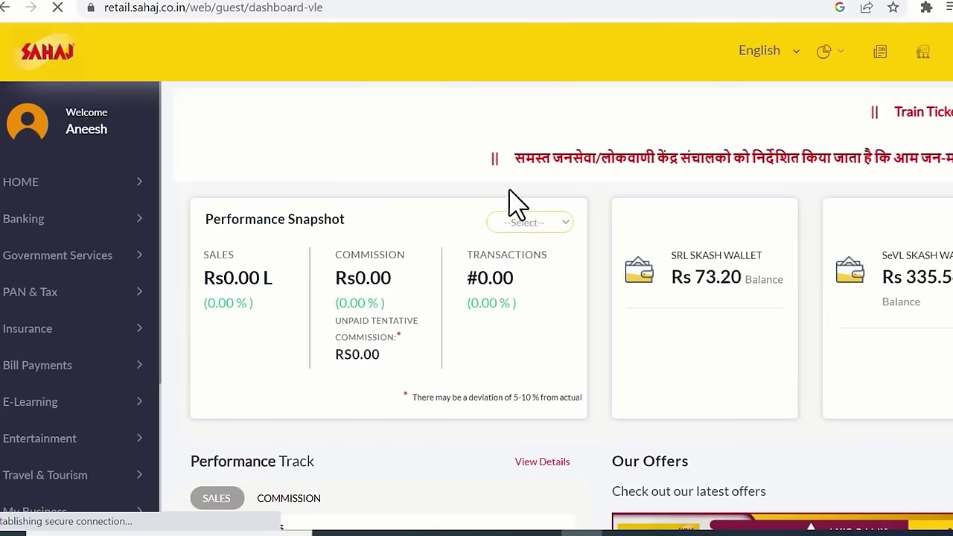
pyautogui.click(143, 186)
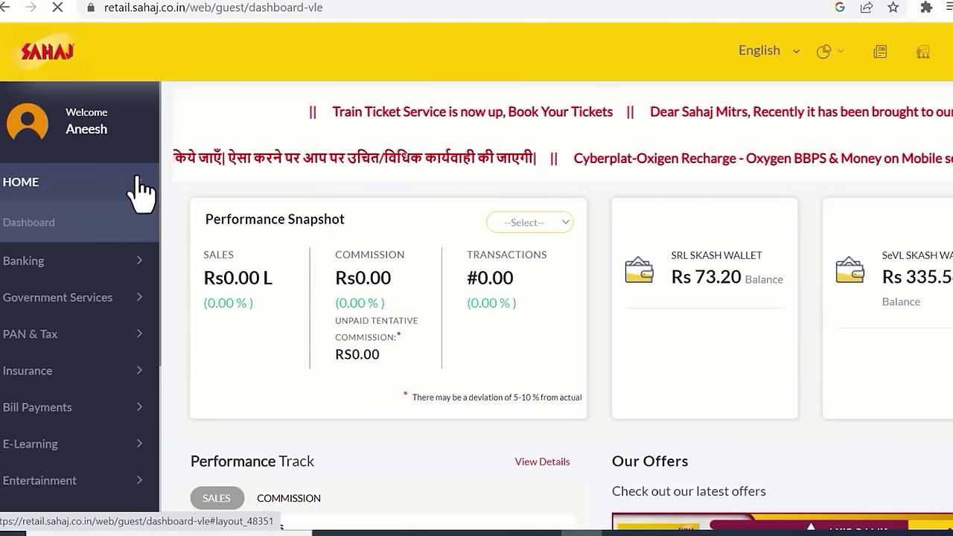
pyautogui.click(143, 187)
pyautogui.scroll(-2, 36, 202)
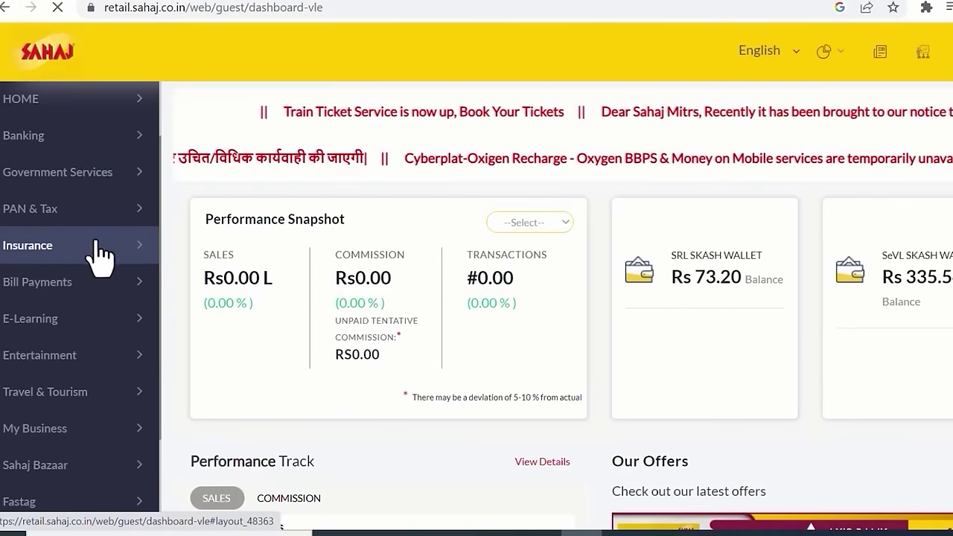
pyautogui.scroll(2, 42, 250)
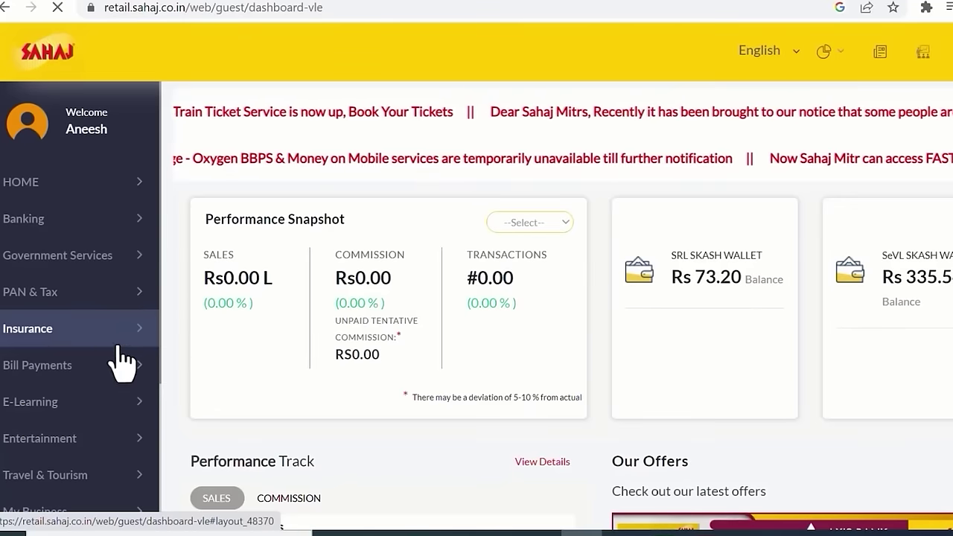
pyautogui.scroll(-2, 108, 417)
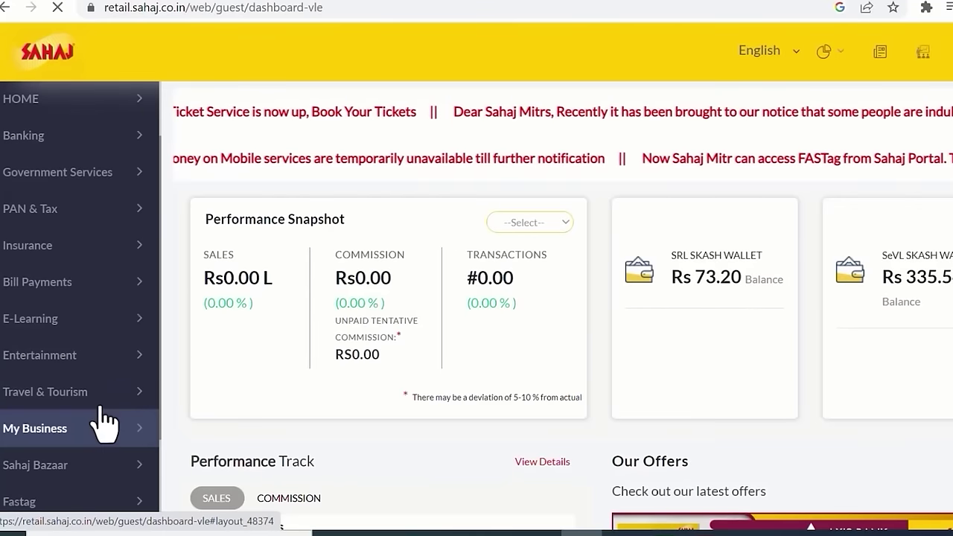
pyautogui.scroll(1, 125, 223)
pyautogui.scroll(2, 119, 208)
# Step: Expand Banking, then open Government Services listing NIC UP EDISTRICT, NICUP-RATION CARD and FASTAG
pyautogui.click(137, 219)
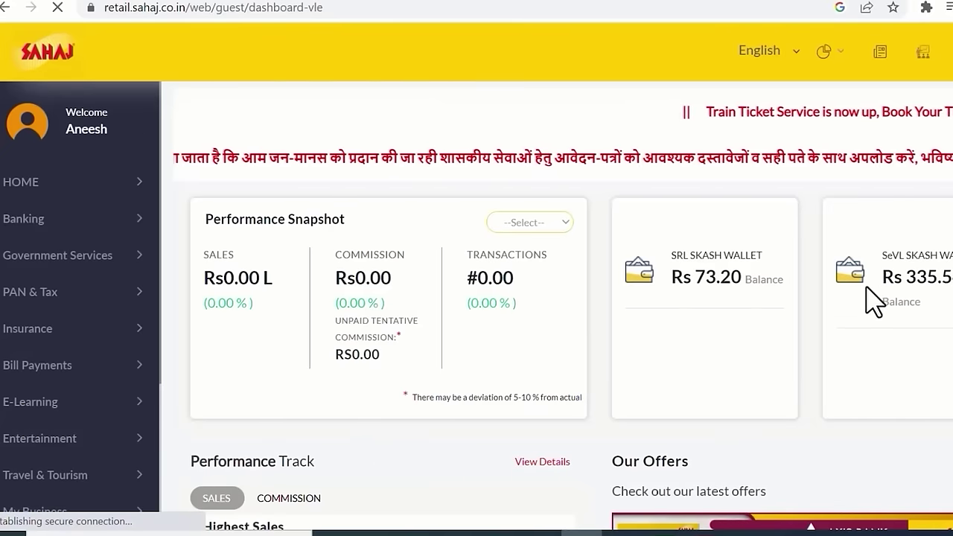
pyautogui.moveTo(441, 263)
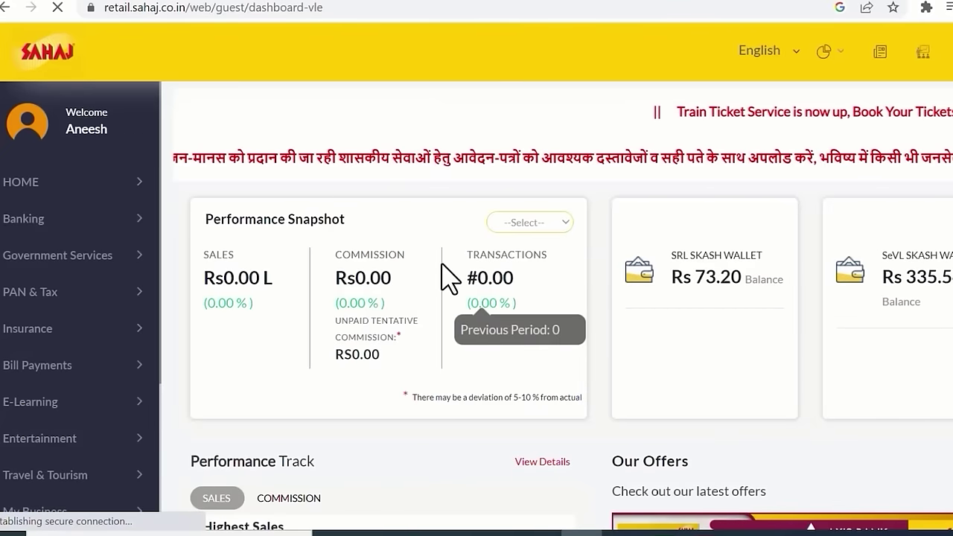
pyautogui.click(137, 217)
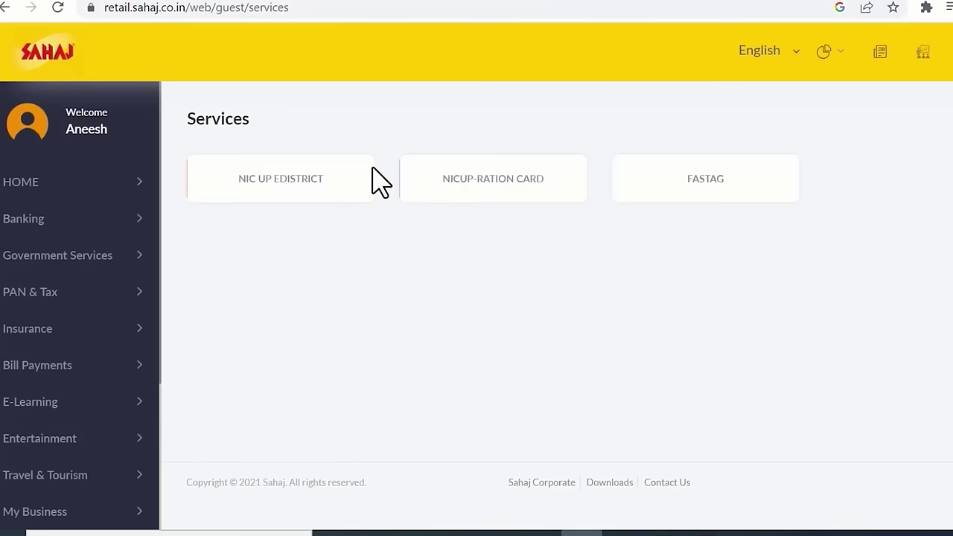
# Step: Open the NIC UP EDISTRICT service card
pyautogui.click(261, 178)
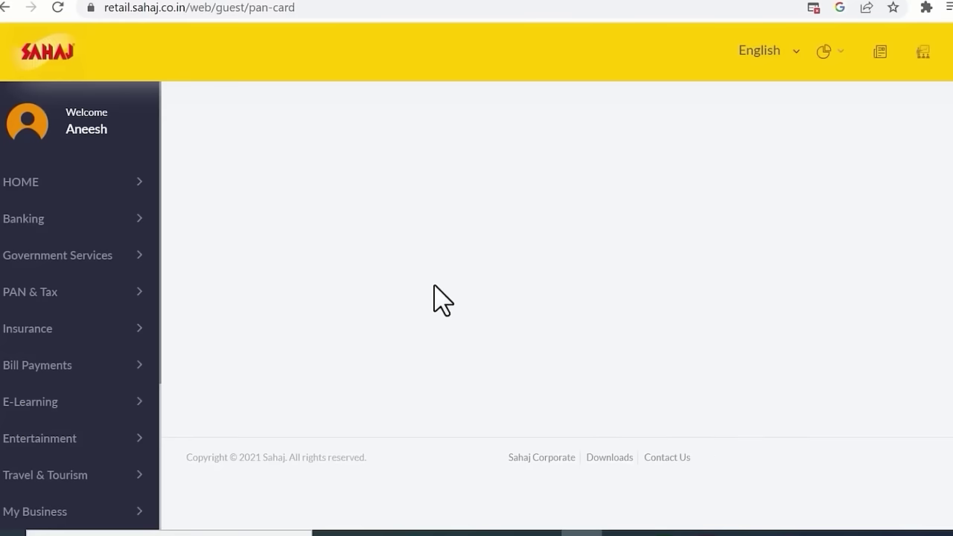
# Step: Expand Banking in the Sahaj sidebar and open the Financial Services page
pyautogui.click(89, 219)
pyautogui.click(81, 262)
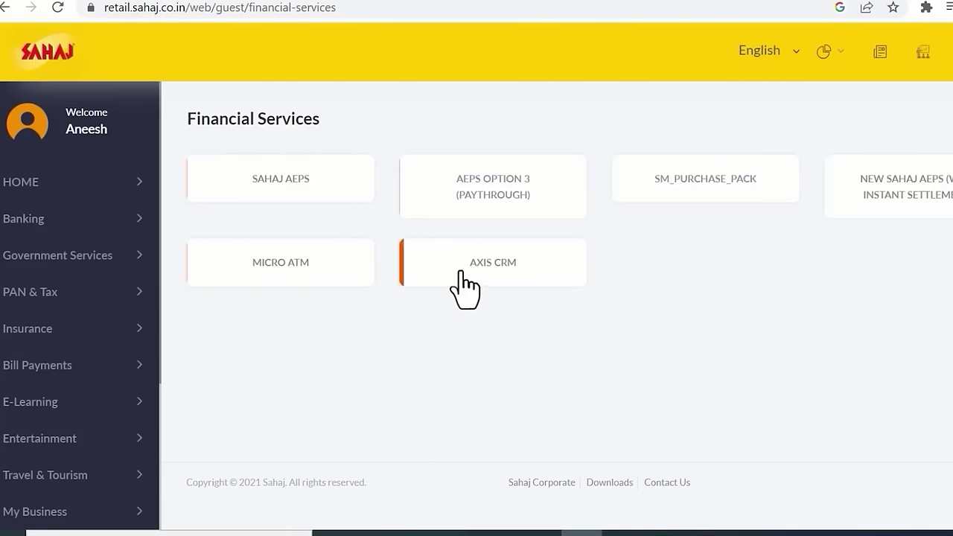
# Step: Open the MICRO ATM card and start its Registration option
pyautogui.click(325, 257)
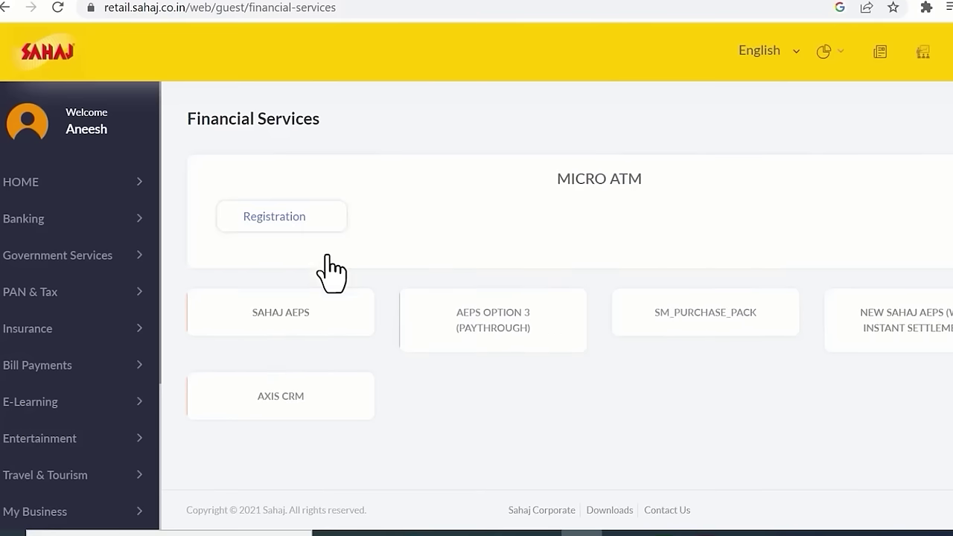
pyautogui.click(294, 217)
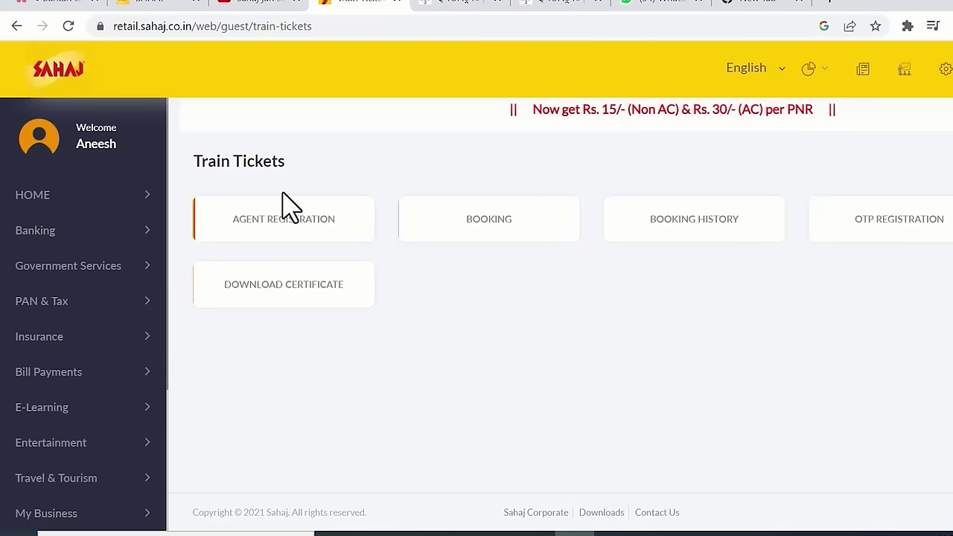
# Step: Open the IRCTC agent registration form and scroll to its ₹4000 service fees
pyautogui.click(269, 221)
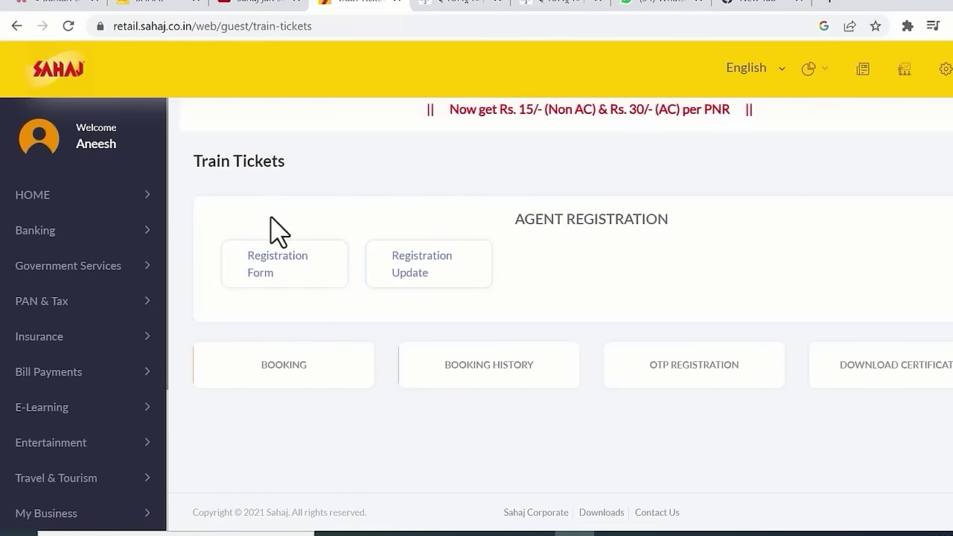
pyautogui.click(294, 281)
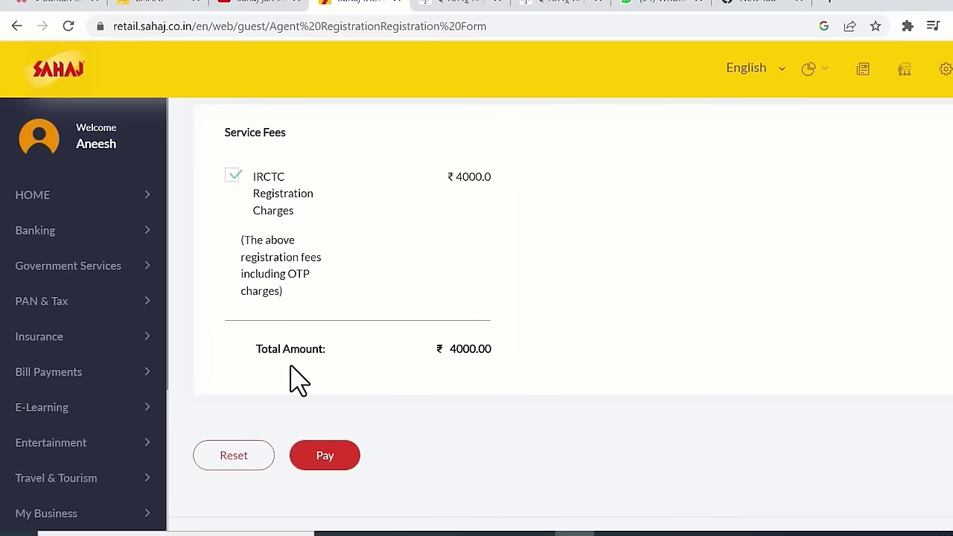
pyautogui.scroll(-1, 101, 305)
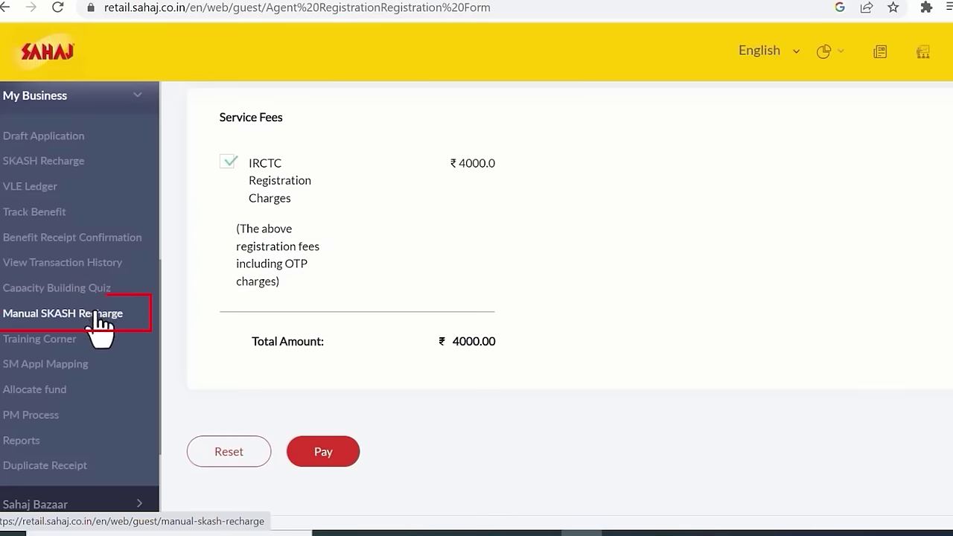
# Step: In Manual SKASH Recharge, choose Govt Skash wallet and RTGS/NEFT service, then return to the dashboard
pyautogui.click(105, 305)
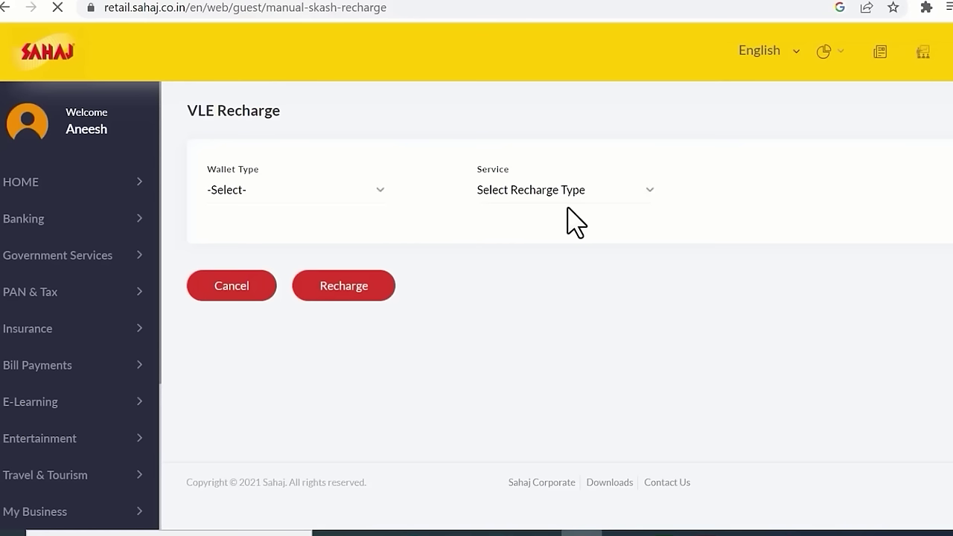
pyautogui.click(318, 182)
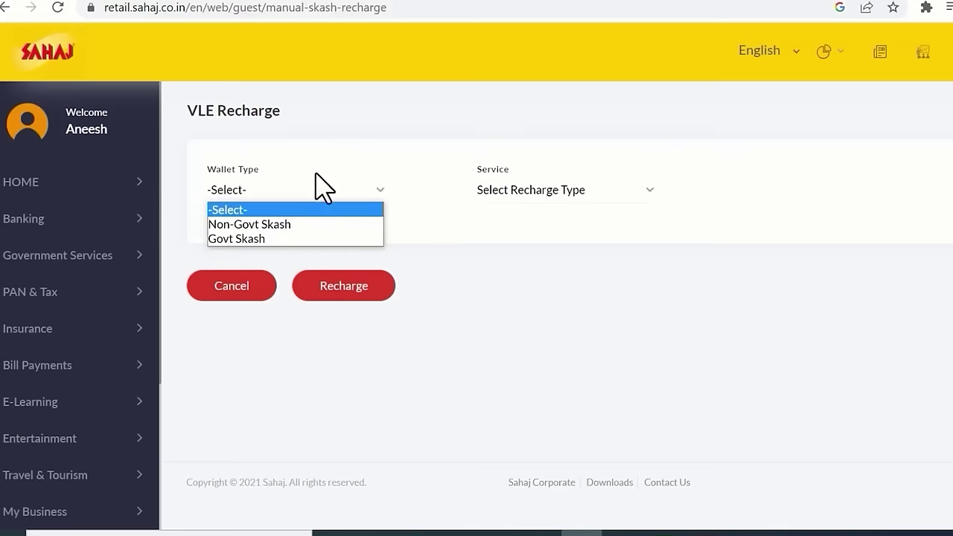
pyautogui.click(300, 239)
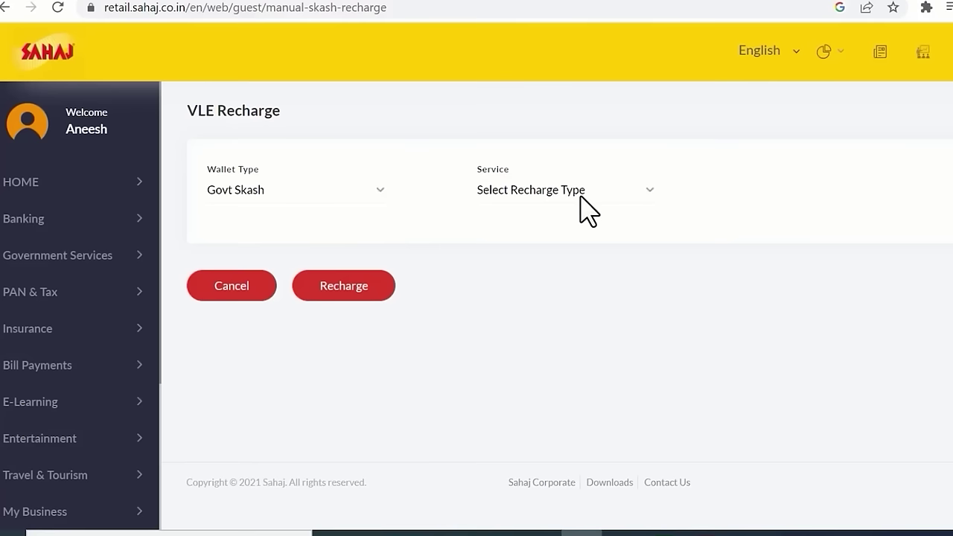
pyautogui.click(587, 187)
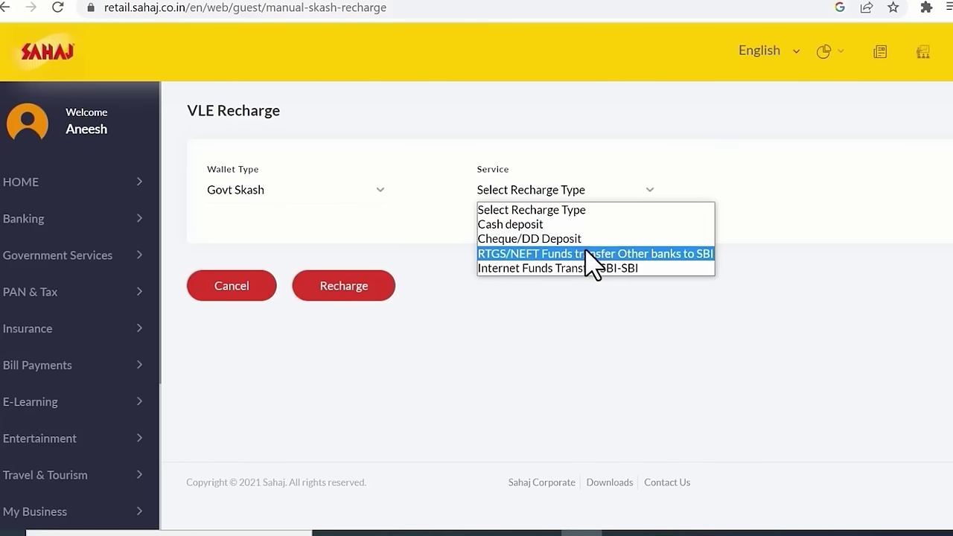
pyautogui.click(588, 253)
pyautogui.scroll(-8, 451, 319)
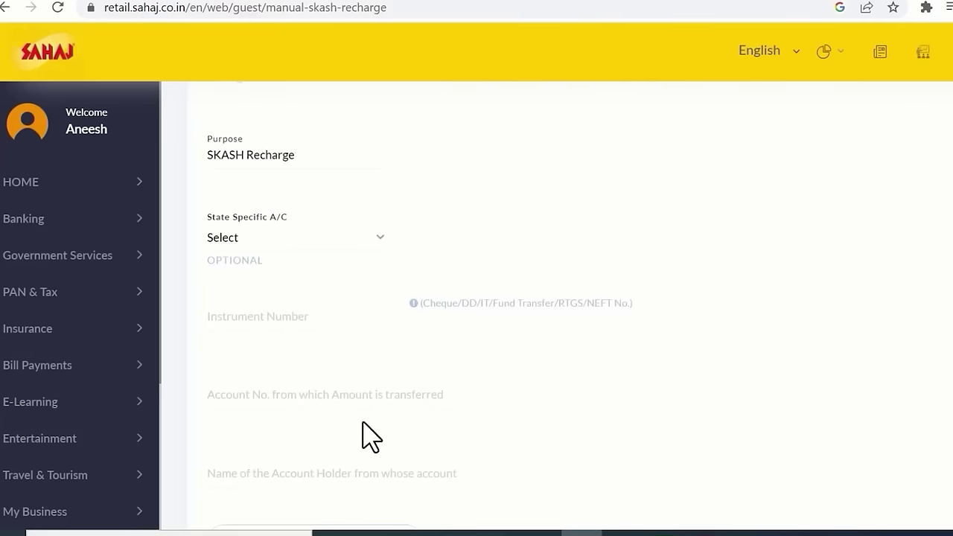
pyautogui.scroll(10, 454, 393)
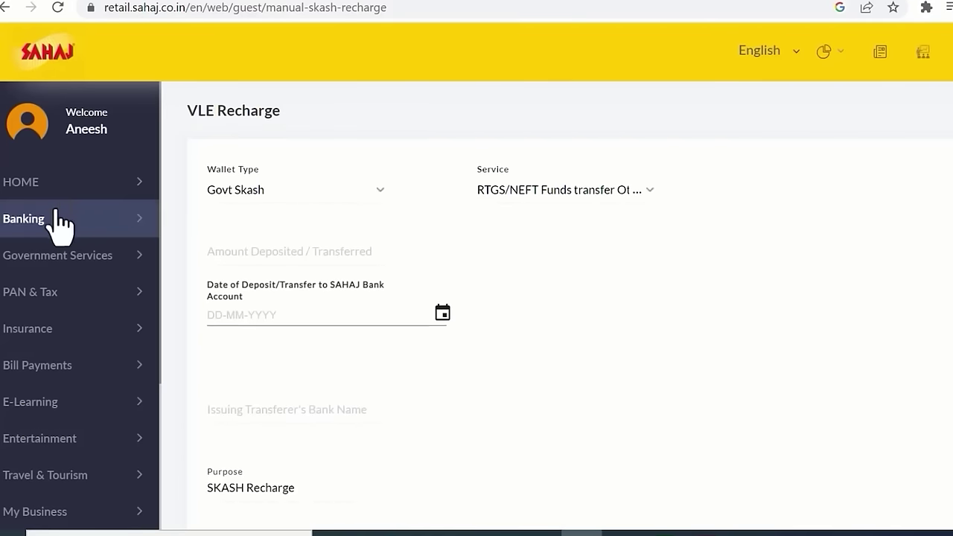
pyautogui.click(23, 182)
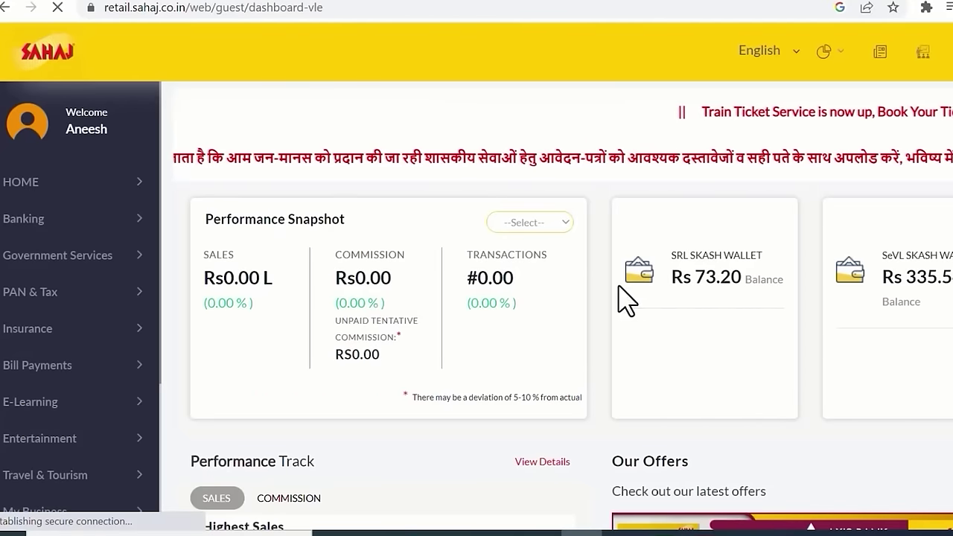
pyautogui.scroll(-4, 798, 305)
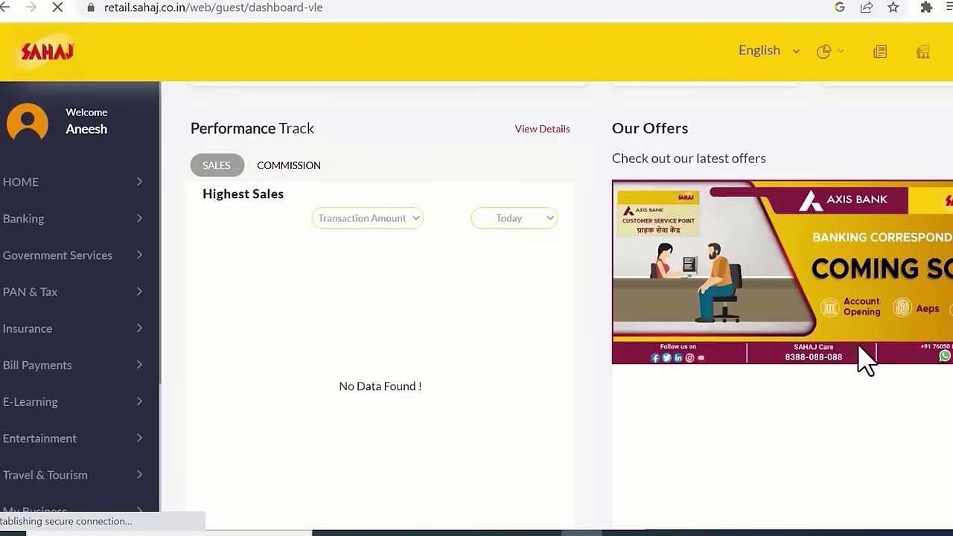
pyautogui.scroll(4, 826, 382)
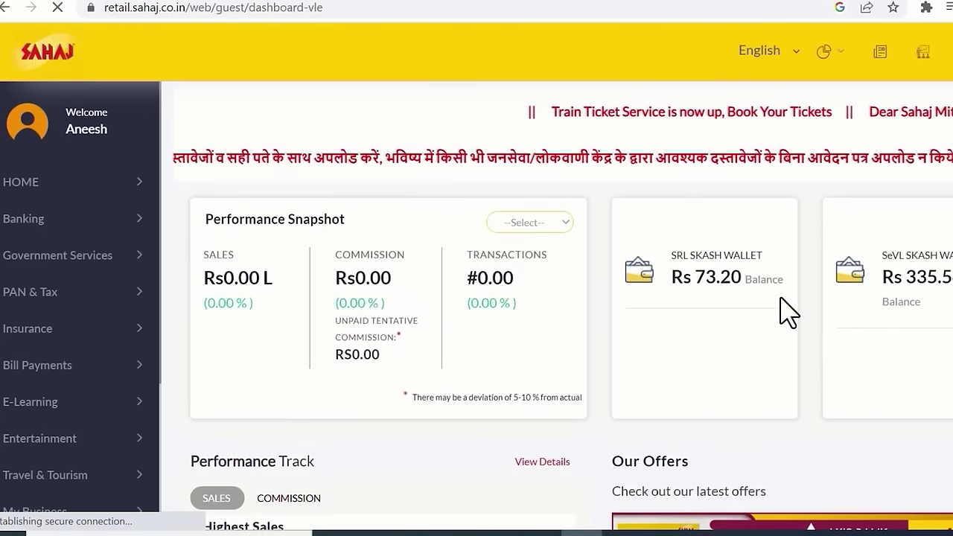